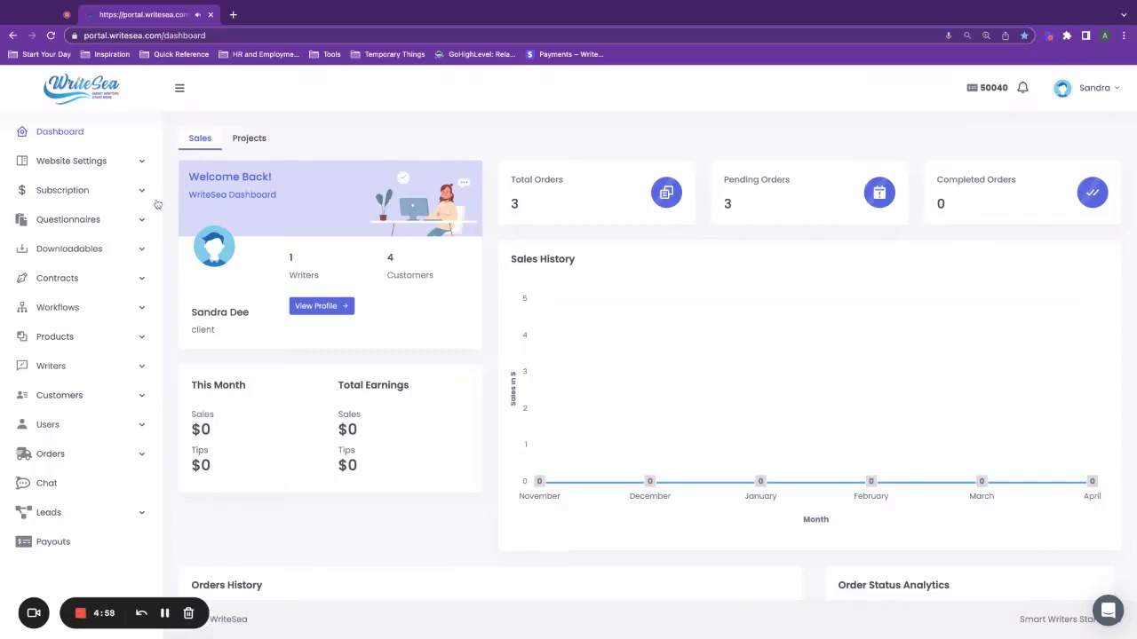
Expand Workflows in the sidebar and view the table of six existing custom workflows.
left_click(113, 308)
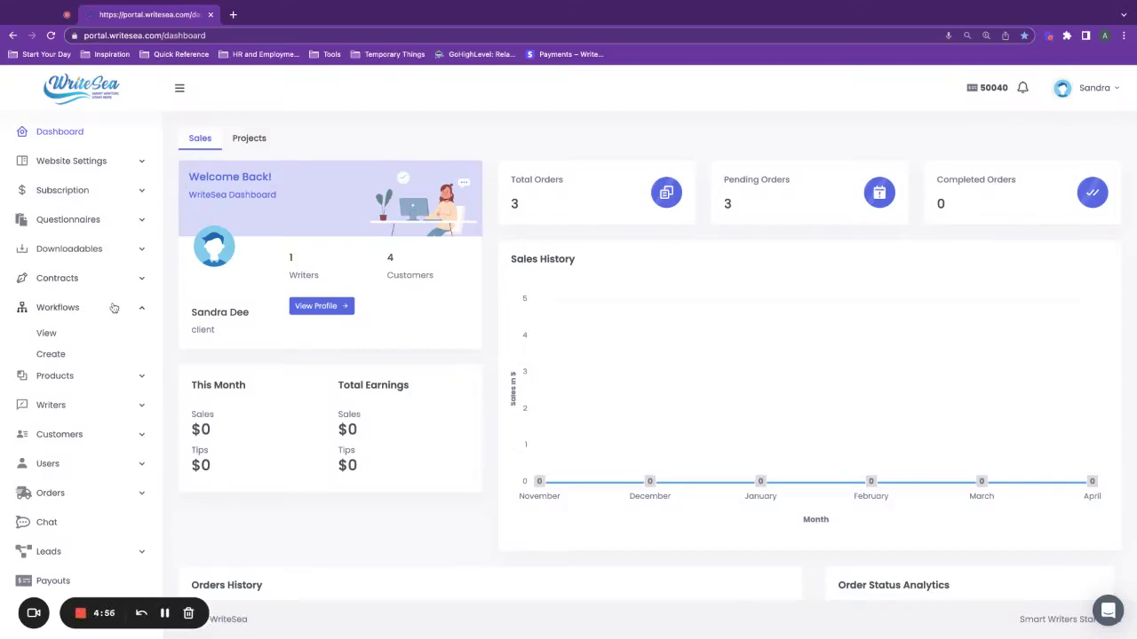
left_click(46, 334)
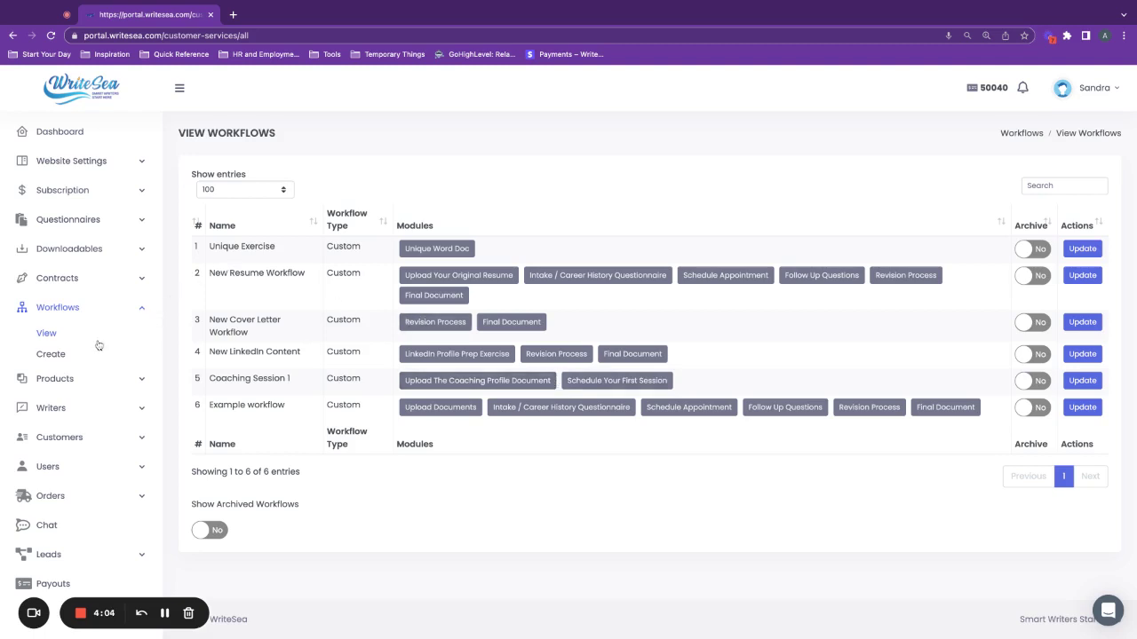
Create a custom workflow named 'Resumes' with Upload Documents as its first module.
left_click(55, 356)
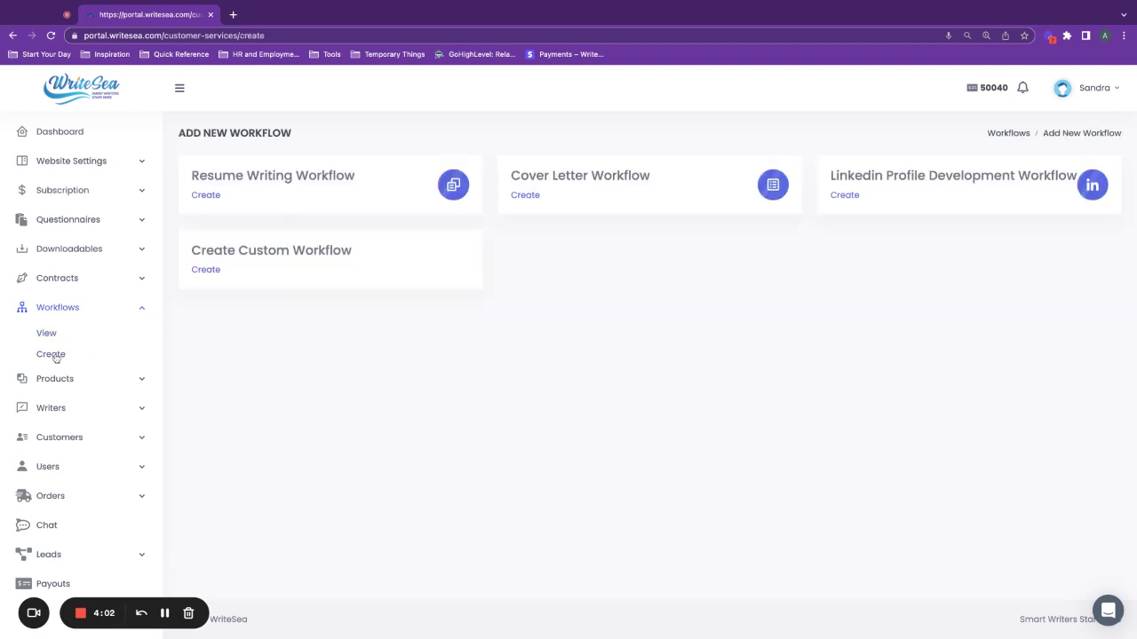
left_click(209, 270)
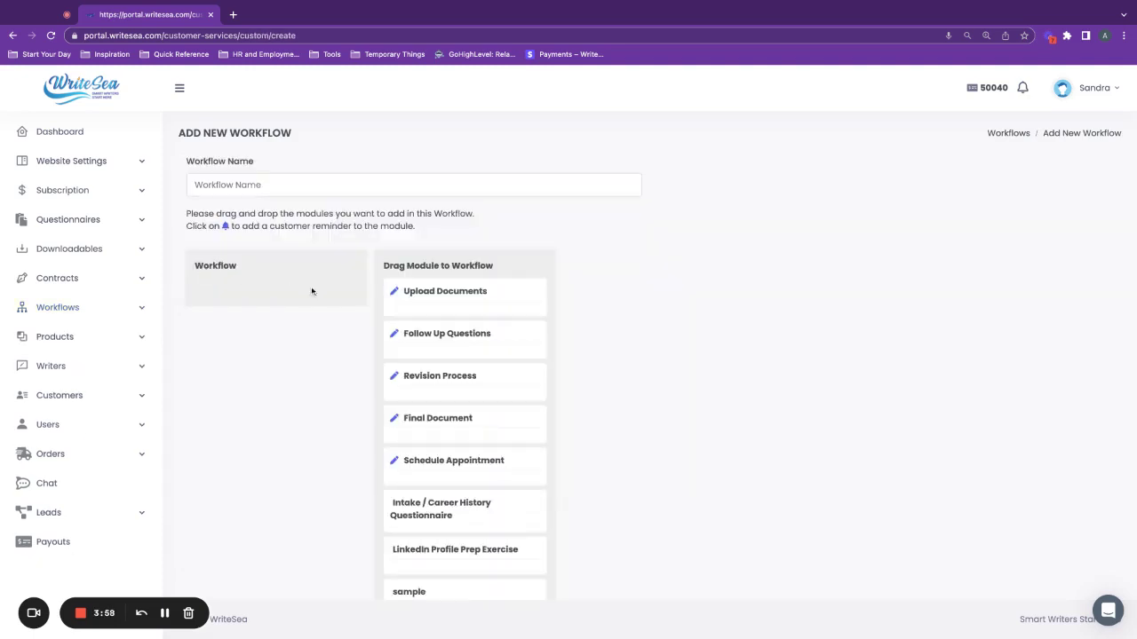
left_click(275, 184)
type("Resumes")
left_click_drag(489, 300, 489, 297)
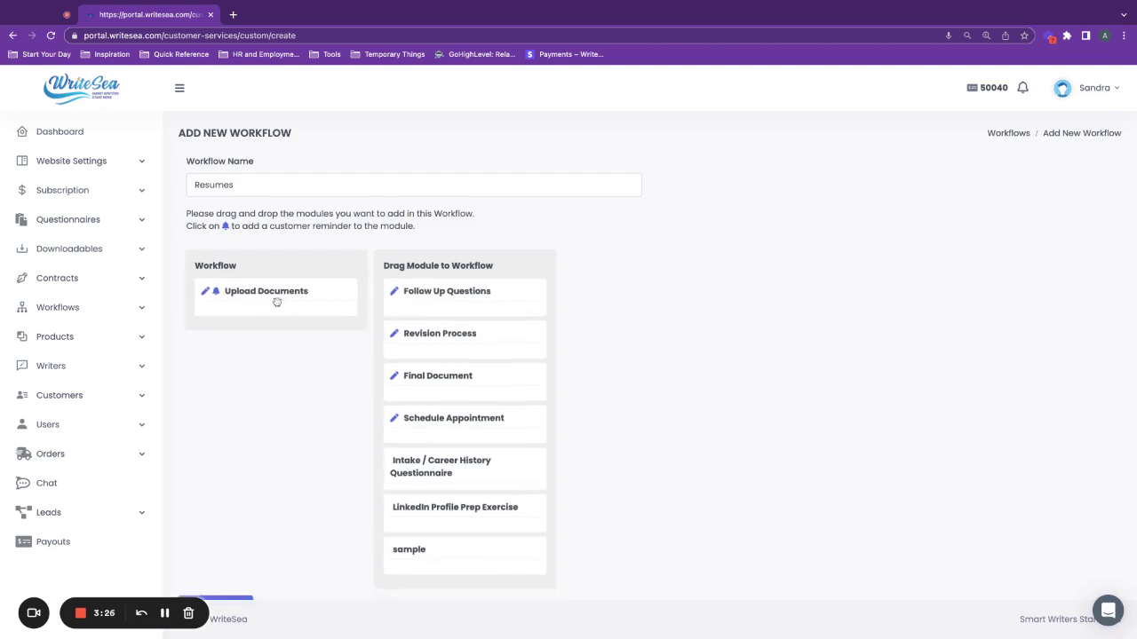
Rename the Upload Documents module to 'Original Resume (or other carer documents)'.
left_click(216, 294)
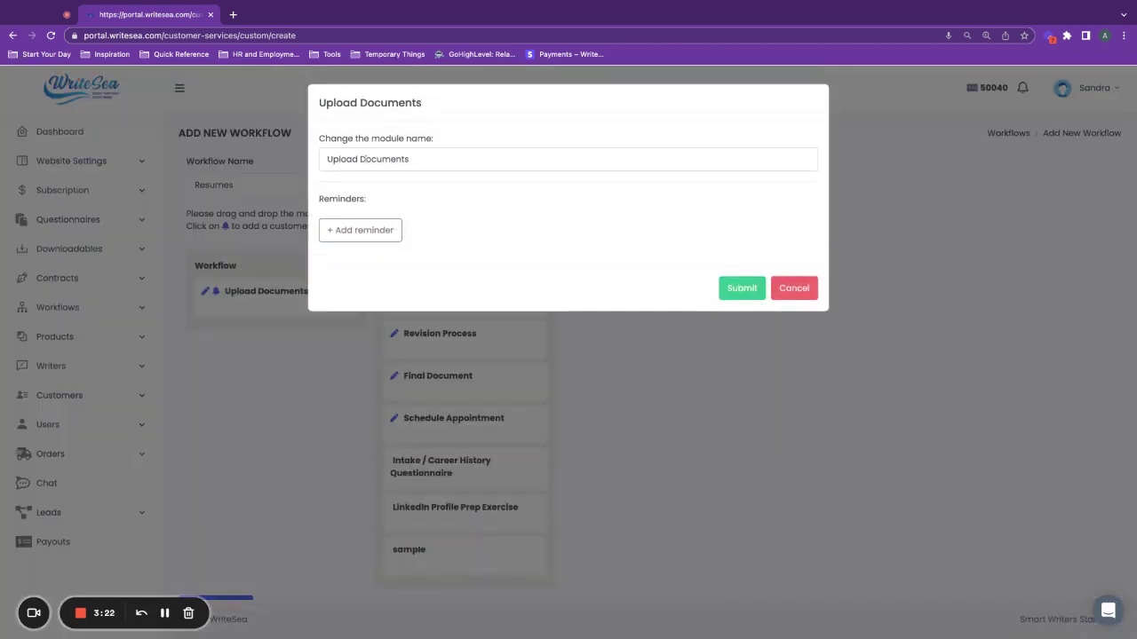
triple_click(370, 159)
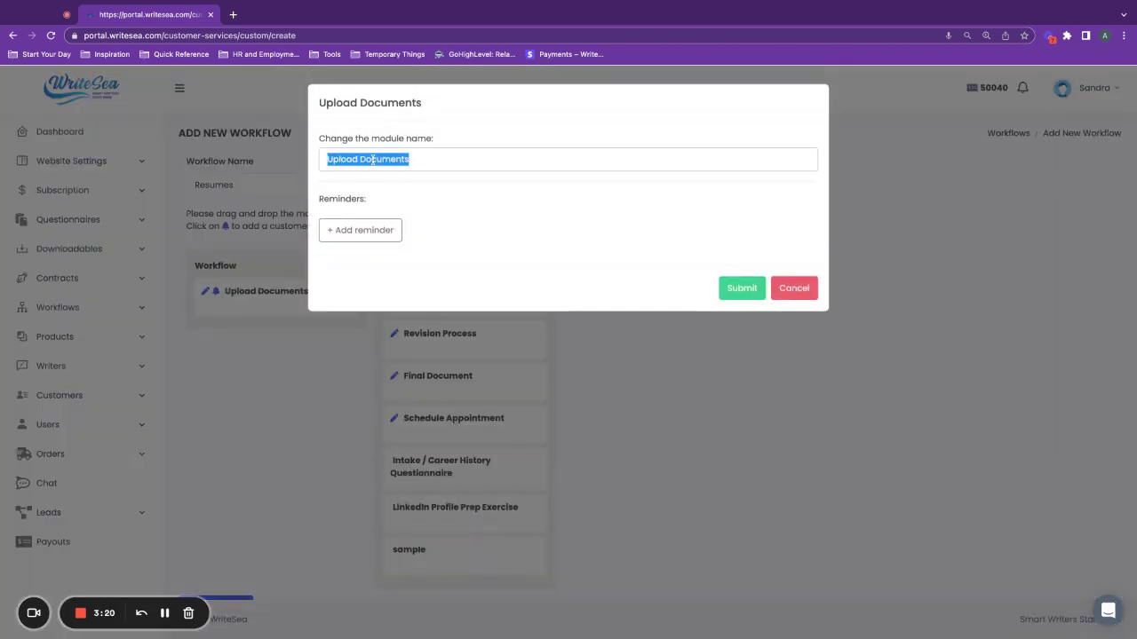
type("U")
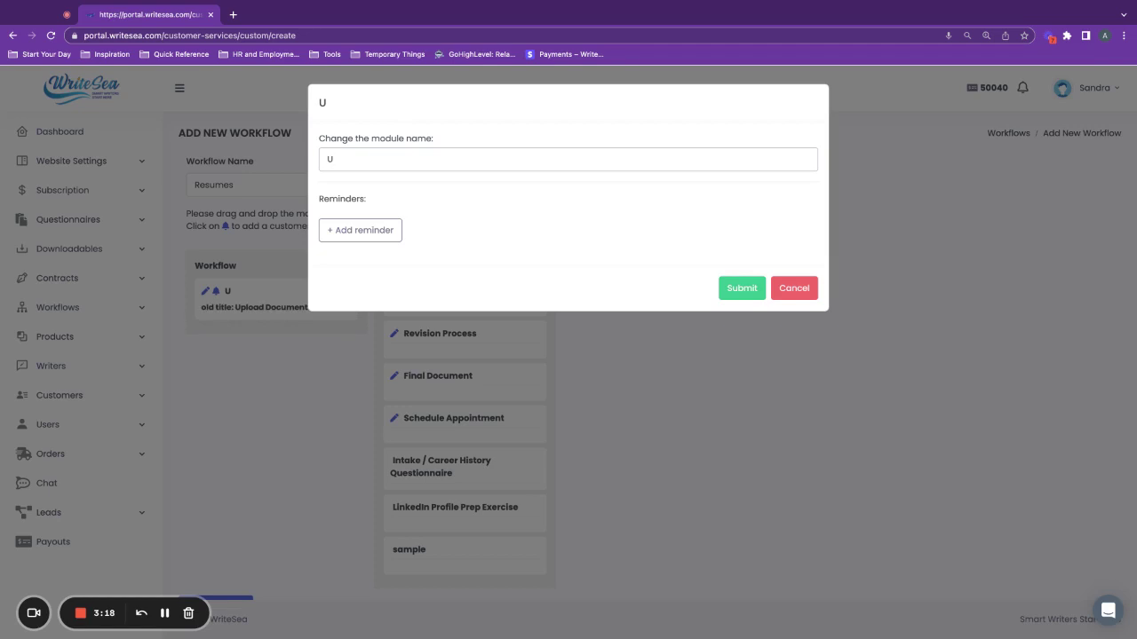
key("BackSpace")
type("Orign")
type("al")
key("BackSpace")
key("BackSpace")
key("BackSpace")
type("inal Resum")
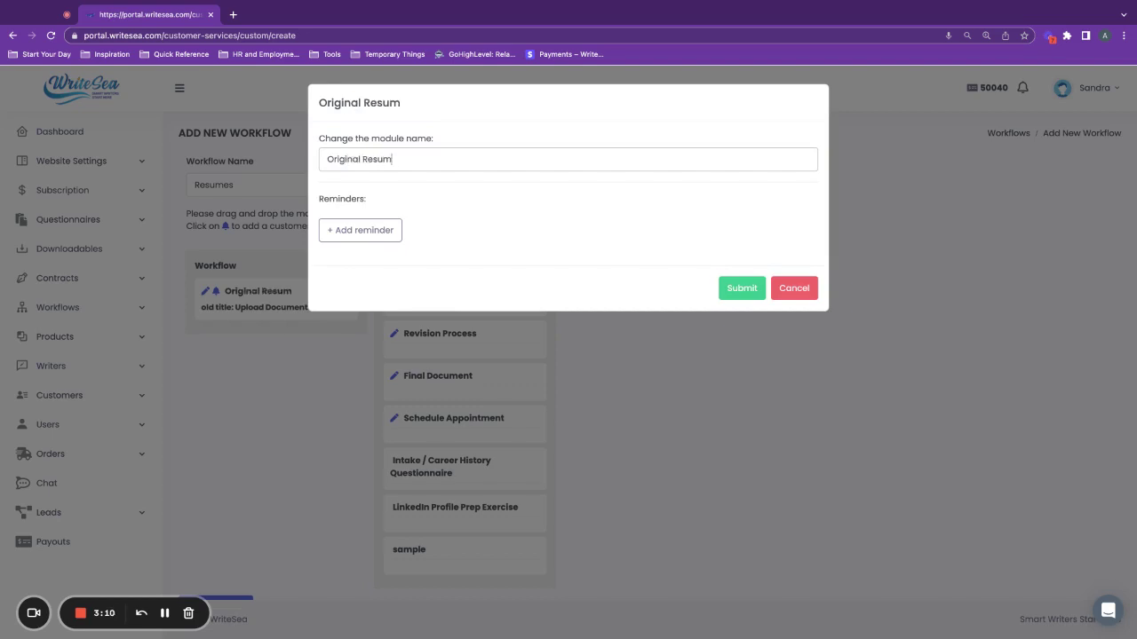
type("es")
key("BackSpace")
type("(or other")
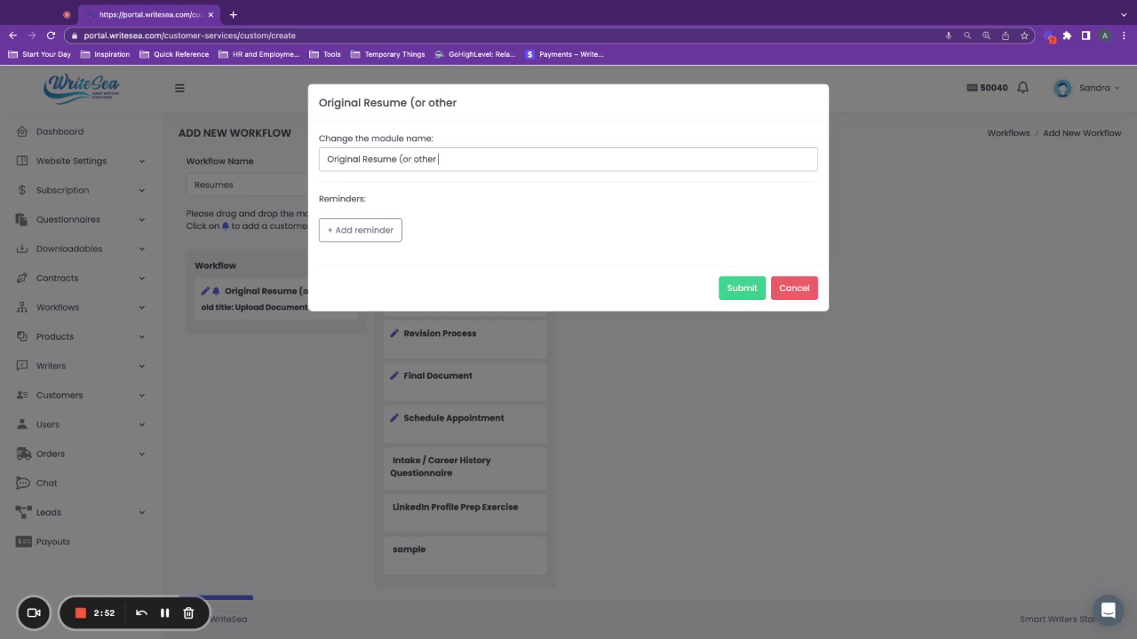
type(" carer docu")
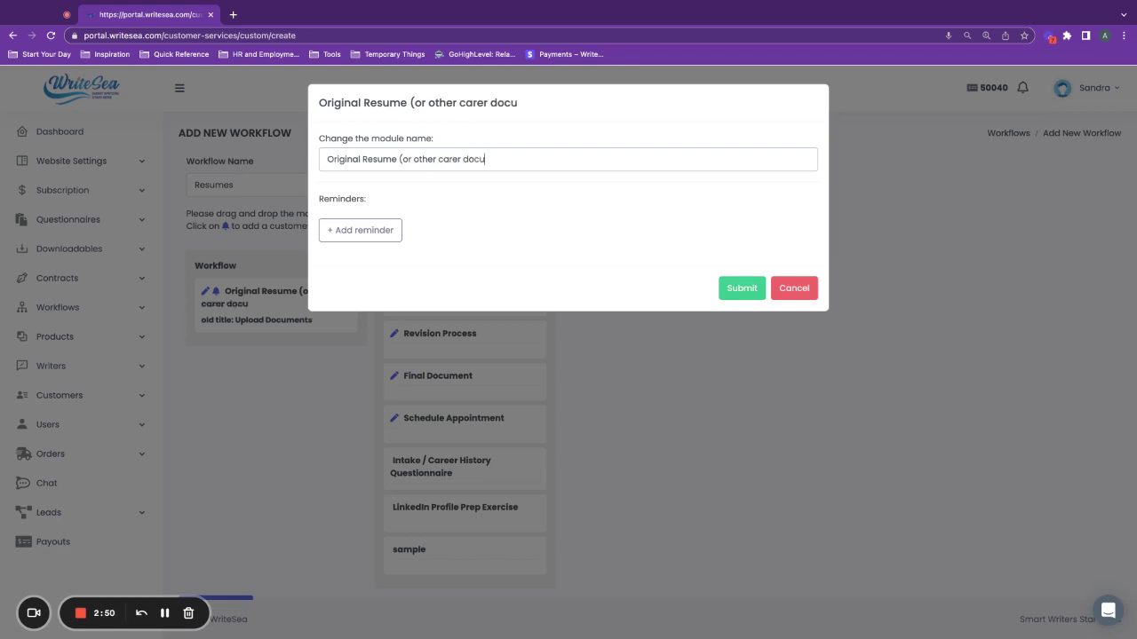
type("ments)")
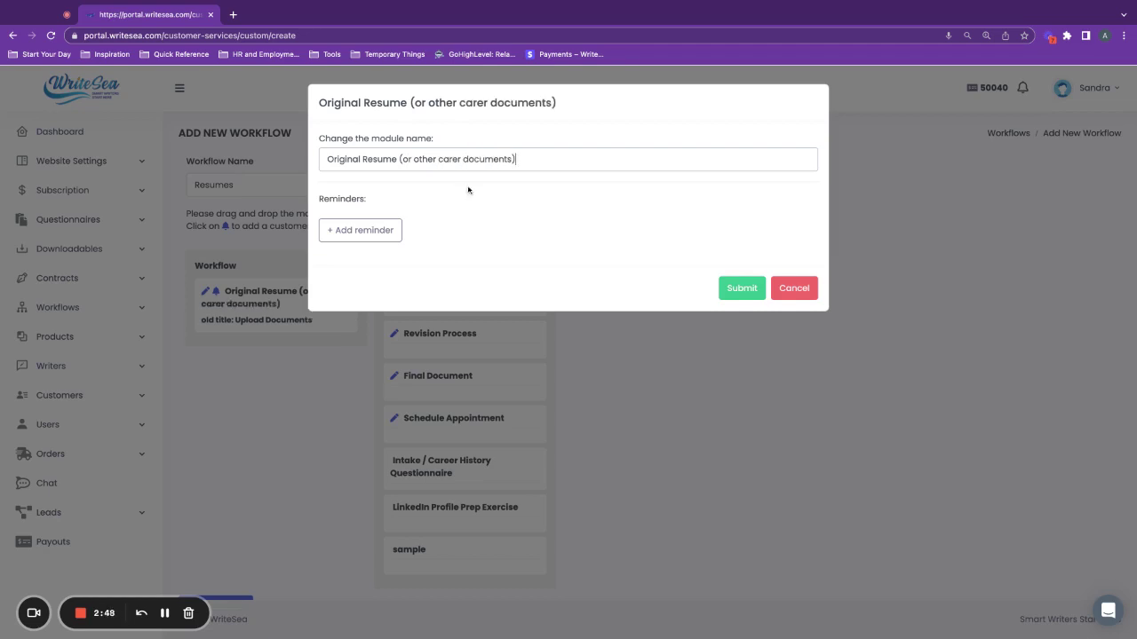
Add a 1-day reminder email with subject 'Test' and body 'Hey, don't forget this!'.
left_click(363, 231)
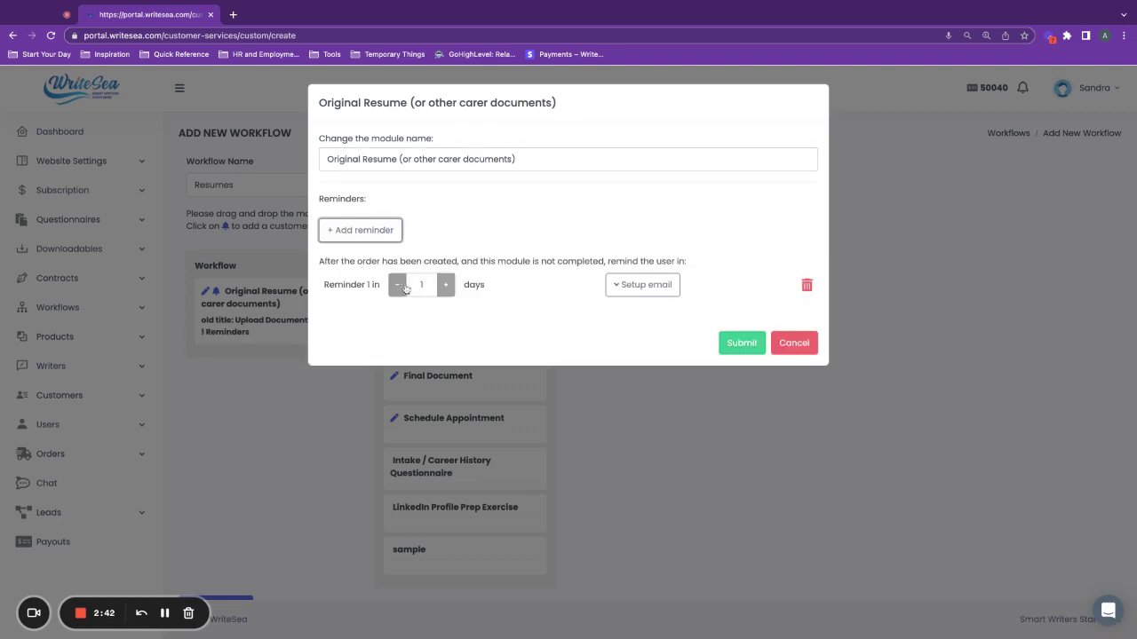
left_click(642, 284)
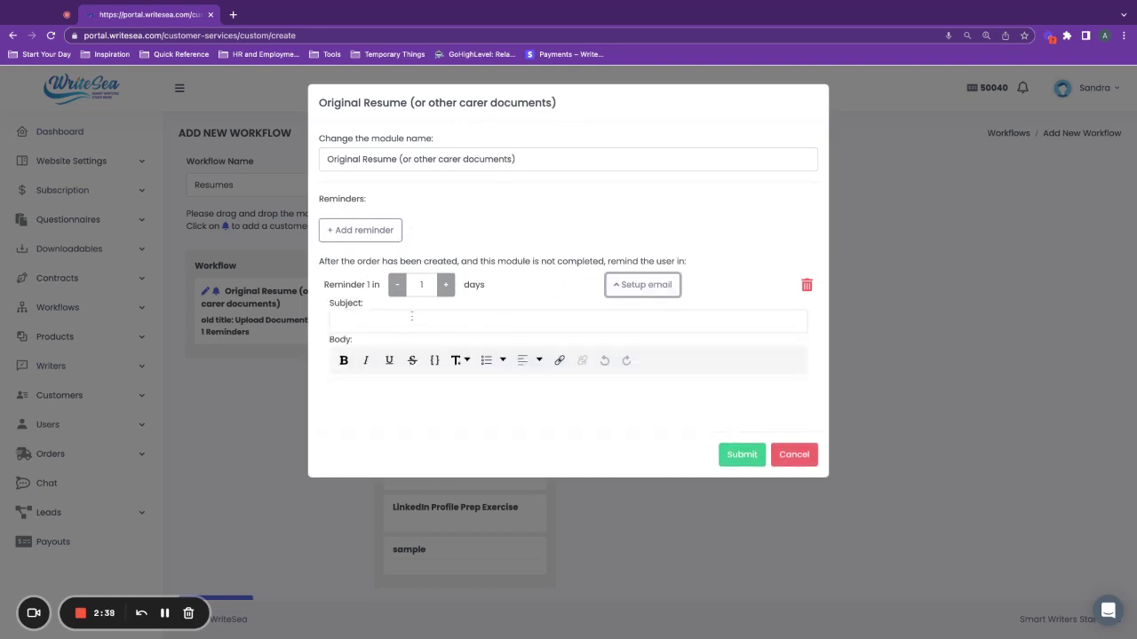
left_click(428, 317)
type("Test")
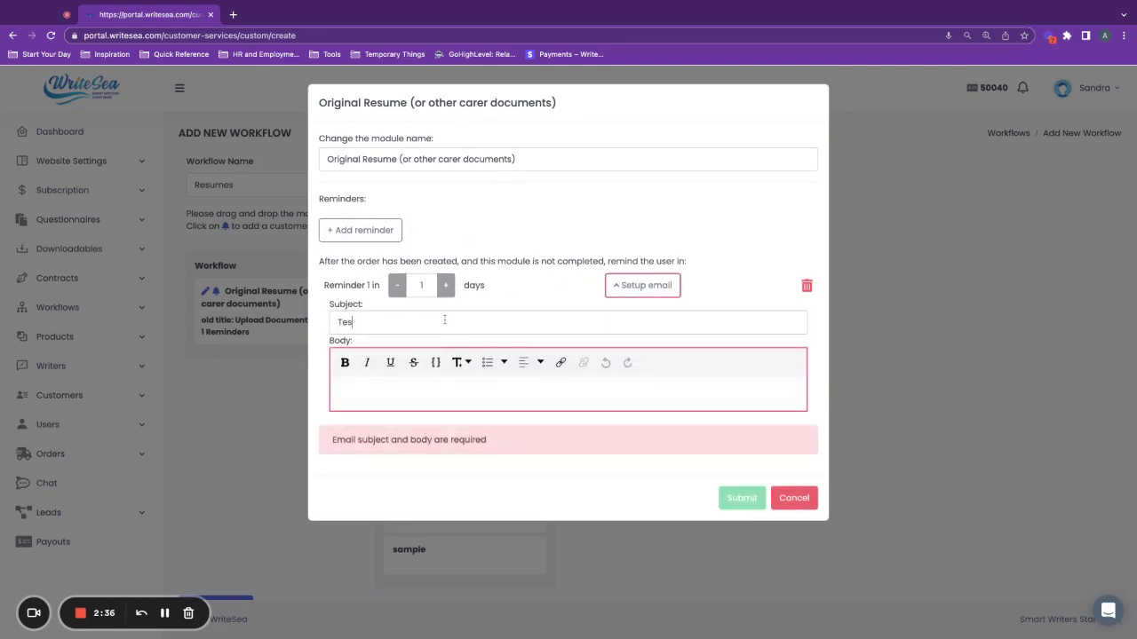
left_click(434, 389)
type("Hey, don")
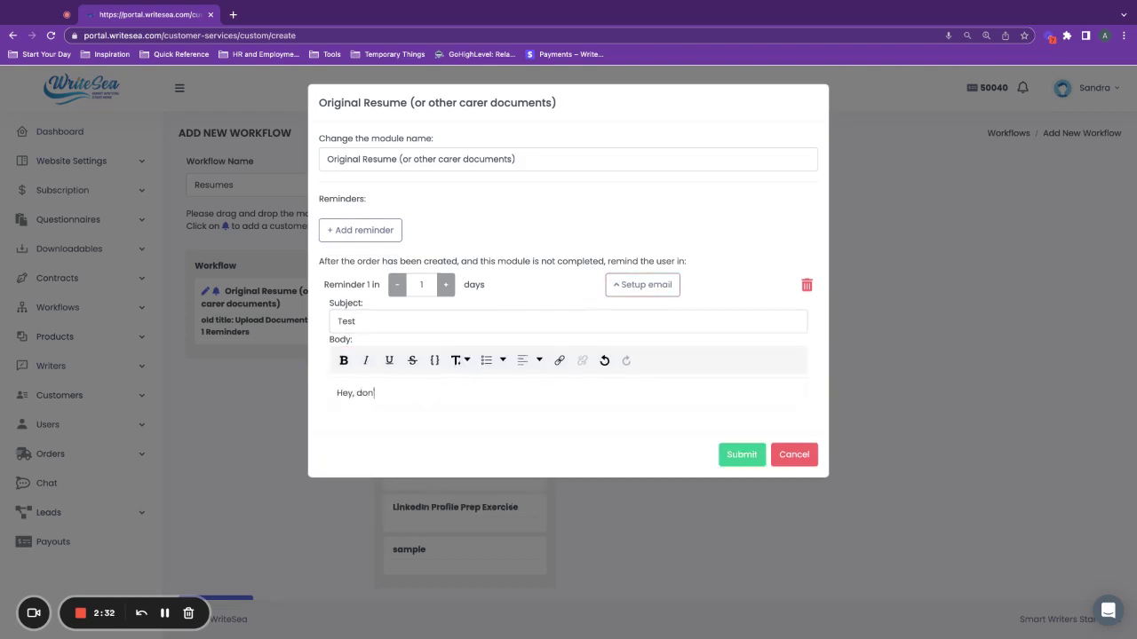
type("'t forget this!")
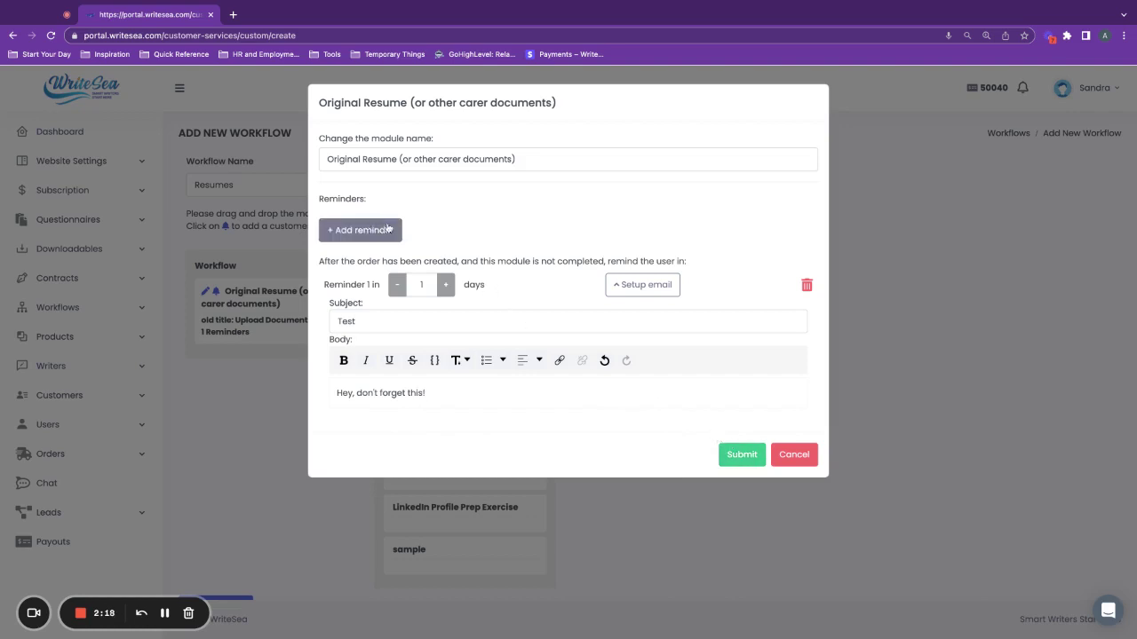
Save the module's reminder, then add Schedule Appointment and Revision Process below Original Resume.
left_click(739, 455)
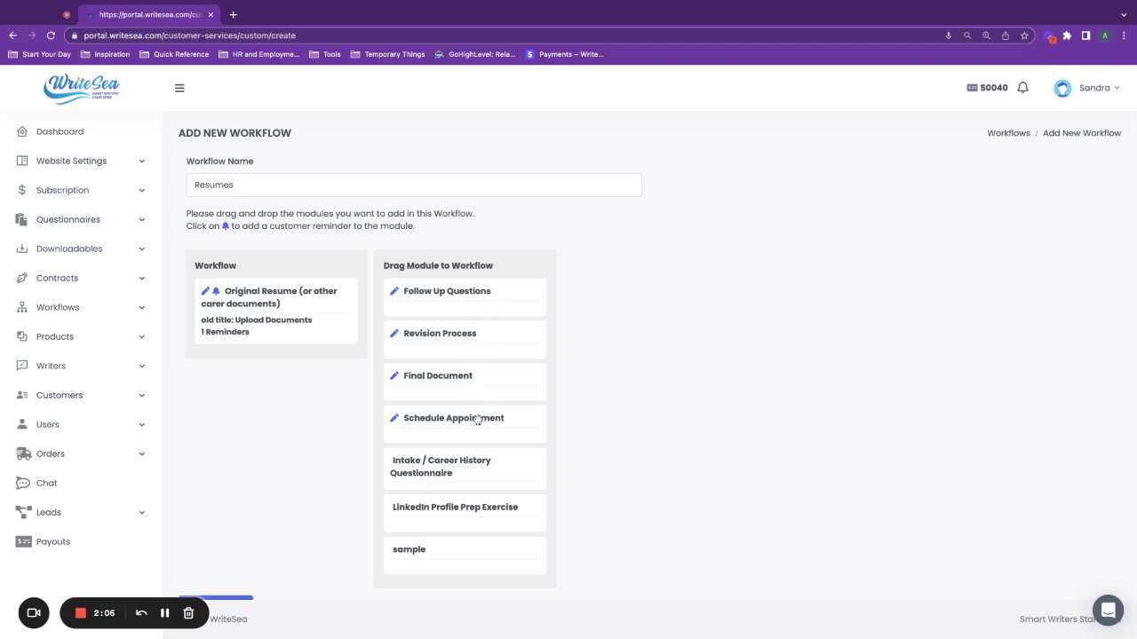
left_click_drag(479, 430, 293, 365)
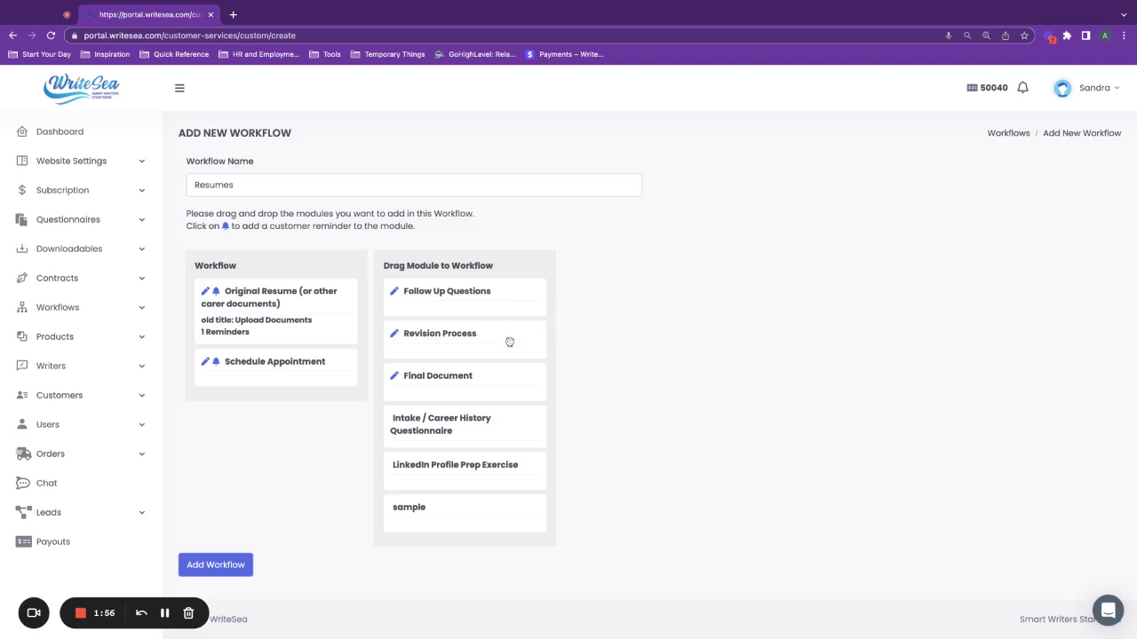
left_click_drag(507, 341, 328, 406)
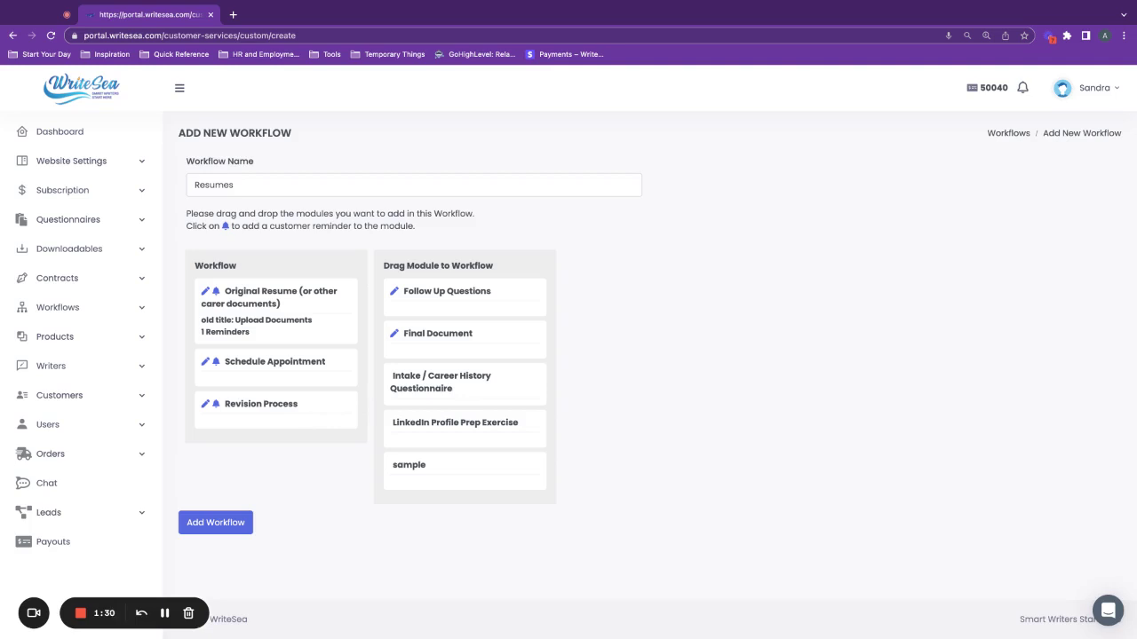
Place Final Document at the end and Intake / Career History Questionnaire second.
left_click_drag(521, 332, 320, 472)
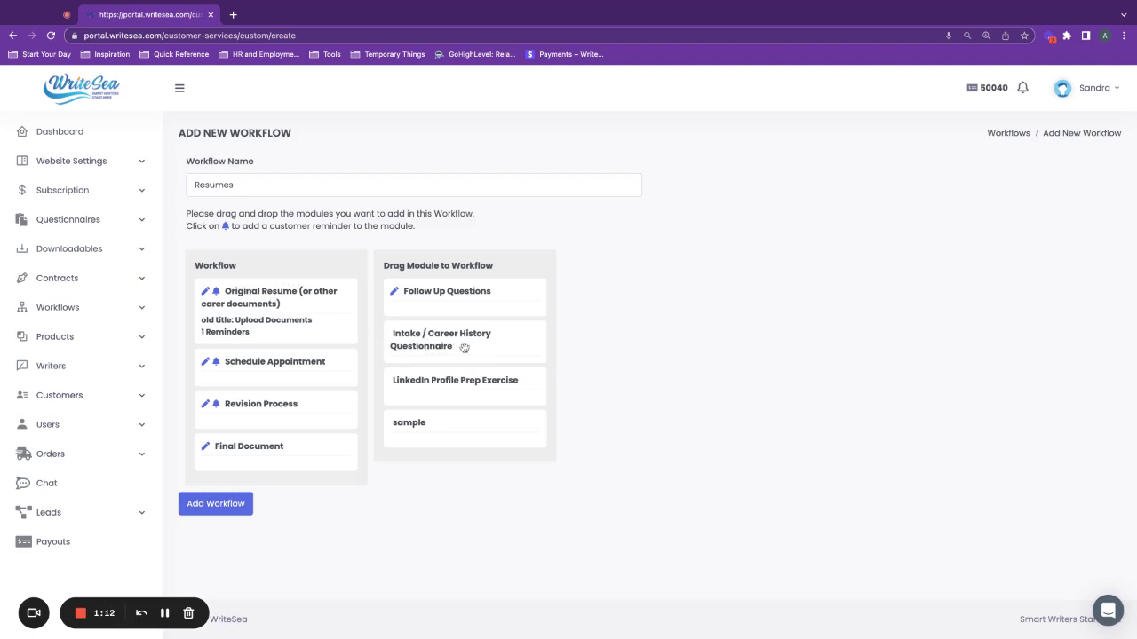
left_click_drag(506, 341, 343, 356)
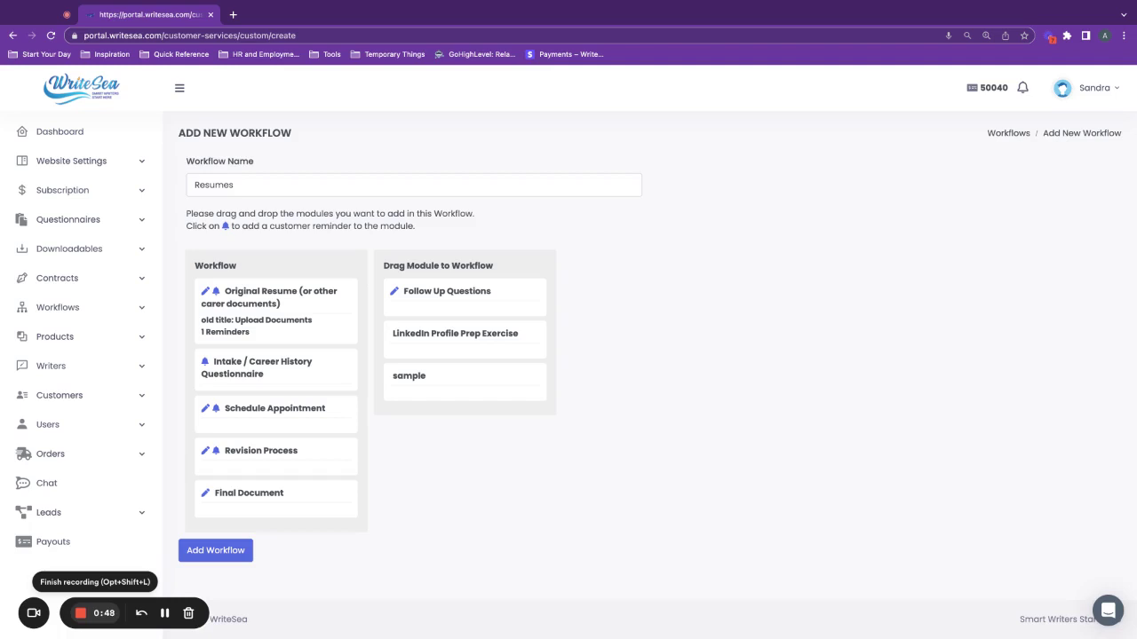
Expand Products, review the existing product list, and open the Add New Product form.
left_click(129, 340)
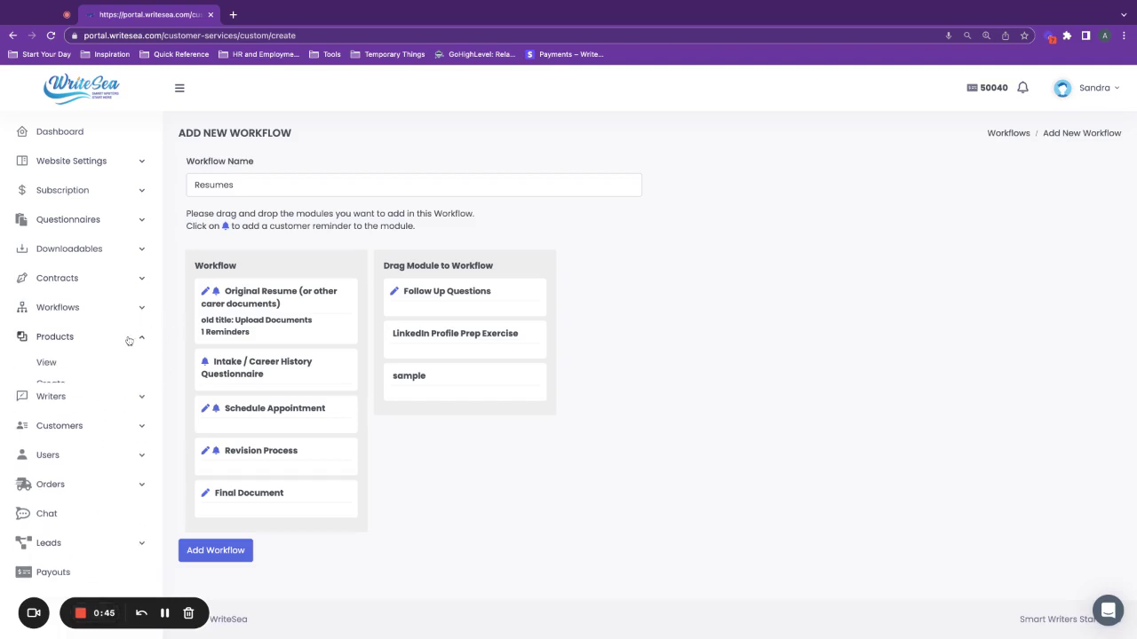
left_click(47, 364)
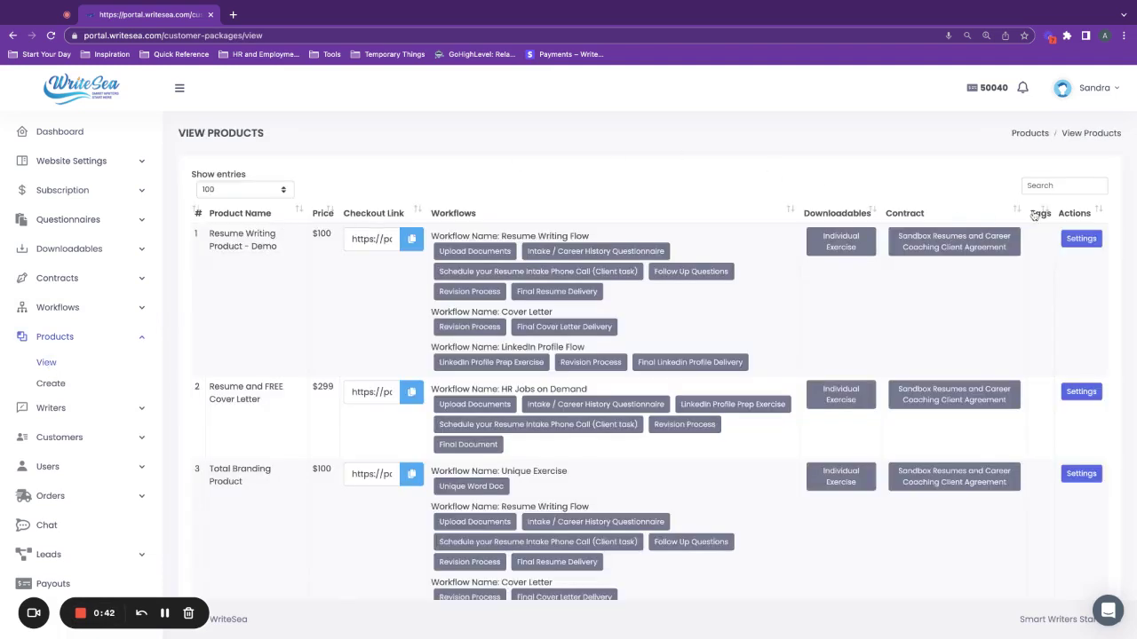
left_click(51, 383)
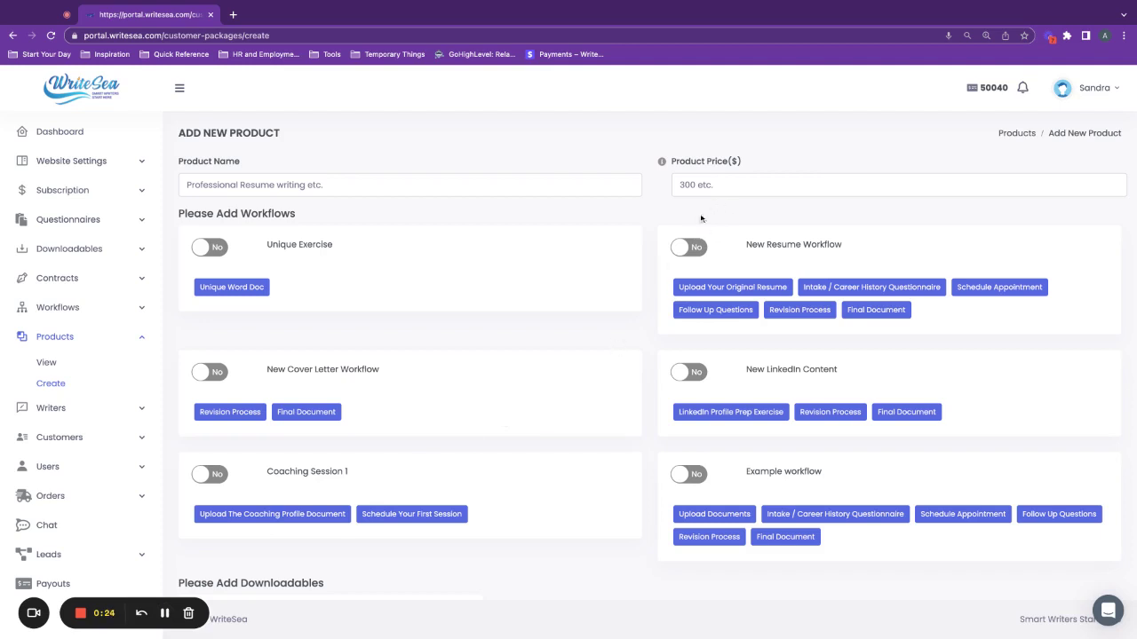
Toggle on New Resume Workflow, New LinkedIn Content, Coaching Session 1 and New Cover Letter Workflow.
left_click(691, 247)
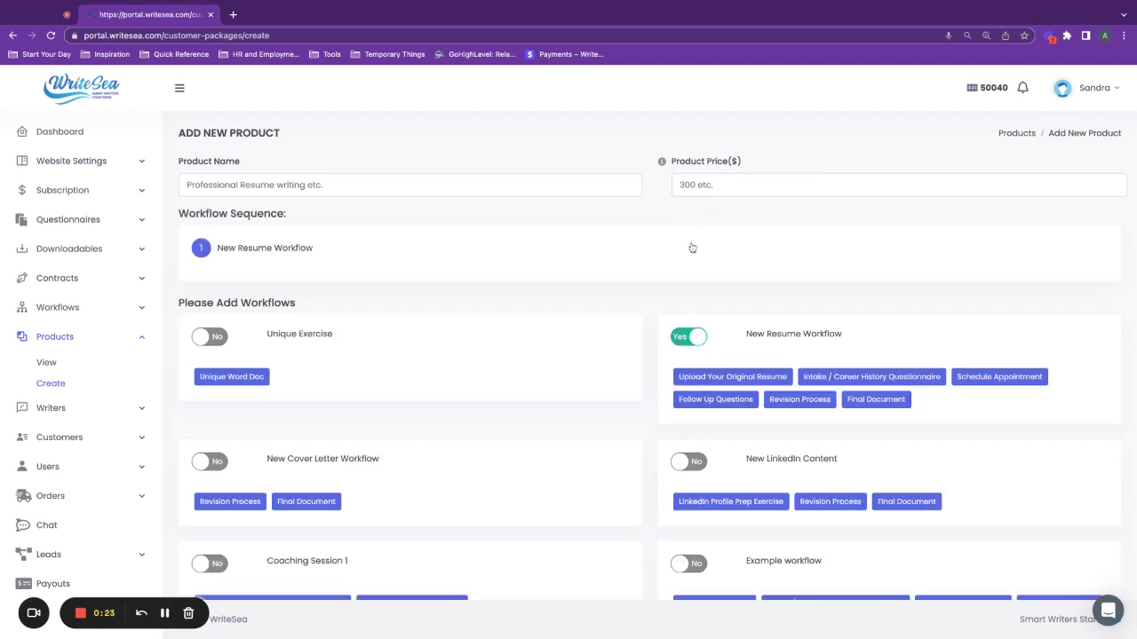
left_click(691, 460)
scroll(542, 569, "down", 4)
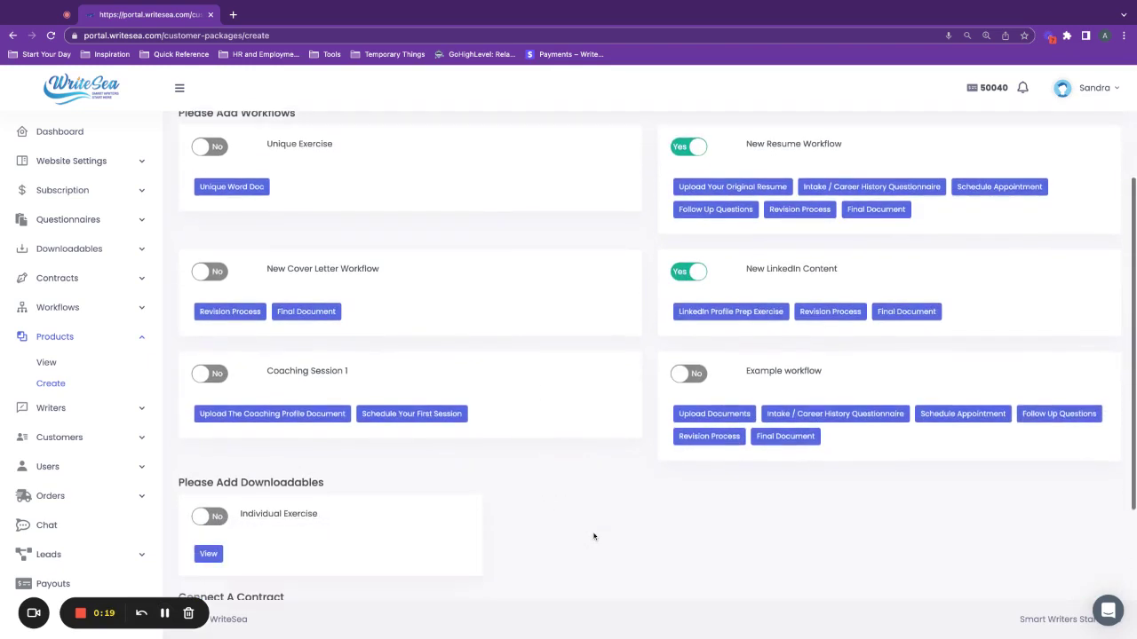
left_click(202, 374)
left_click(210, 272)
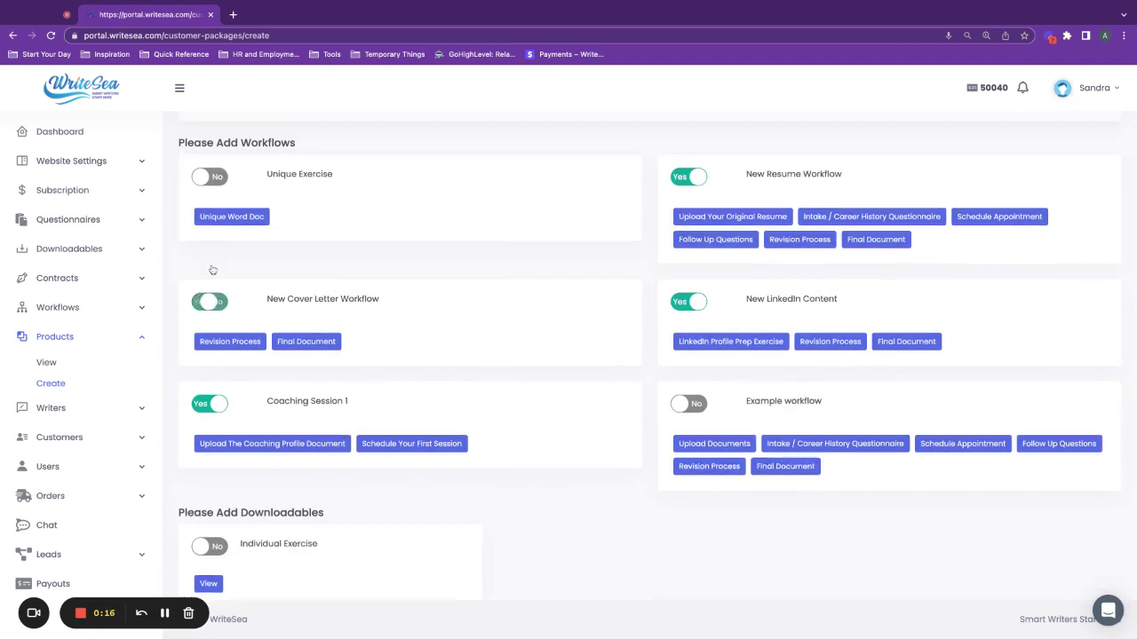
scroll(480, 364, "up", 2)
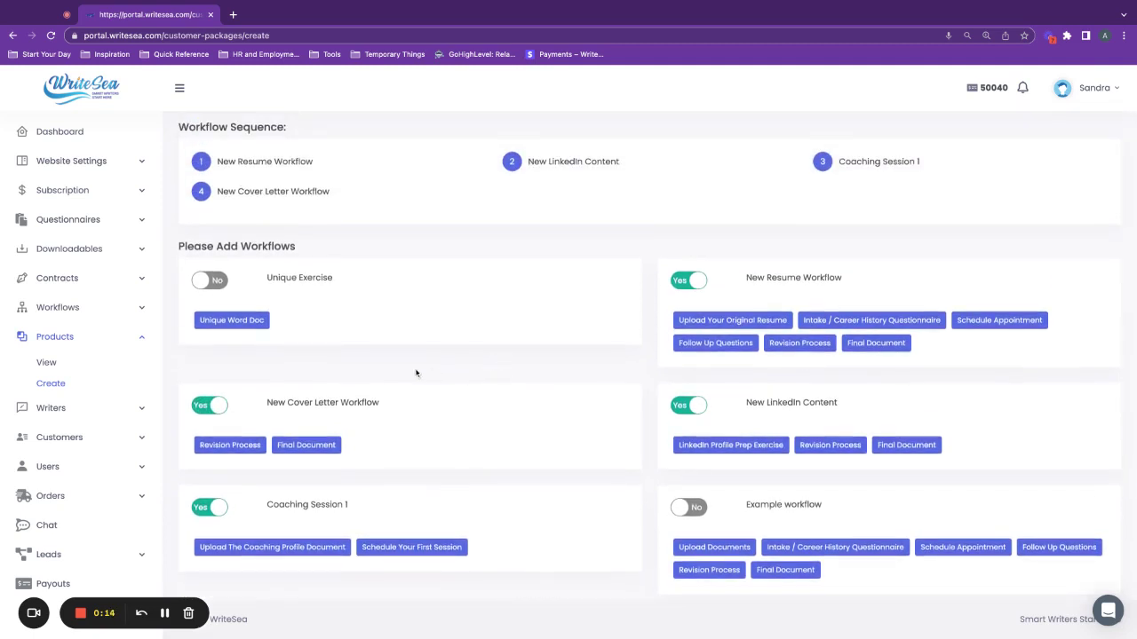
scroll(416, 373, "up", 1)
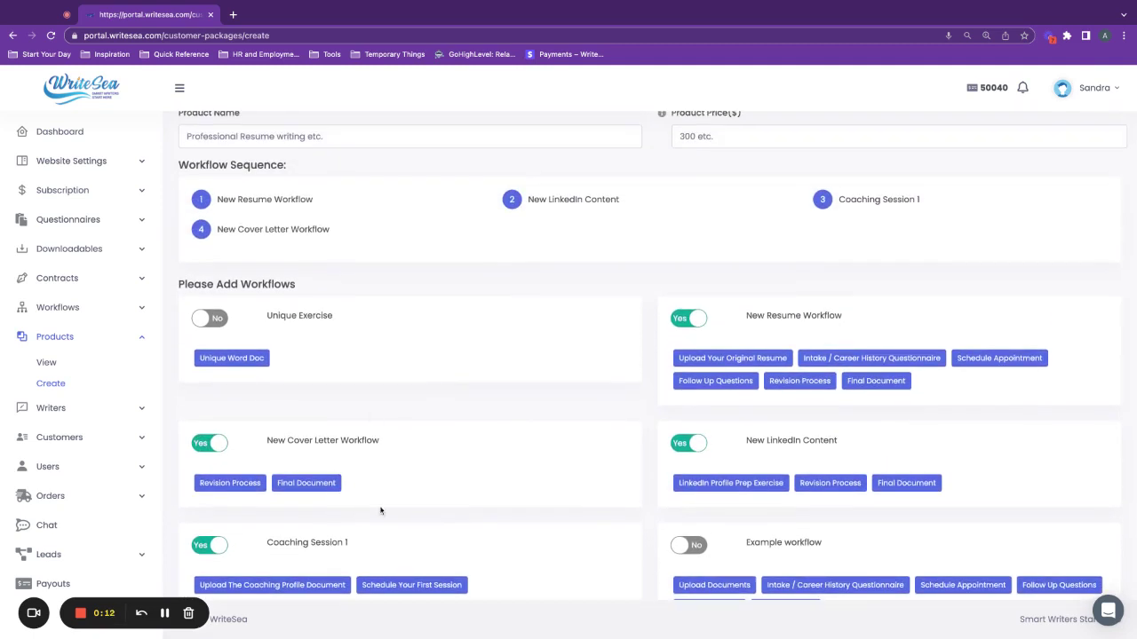